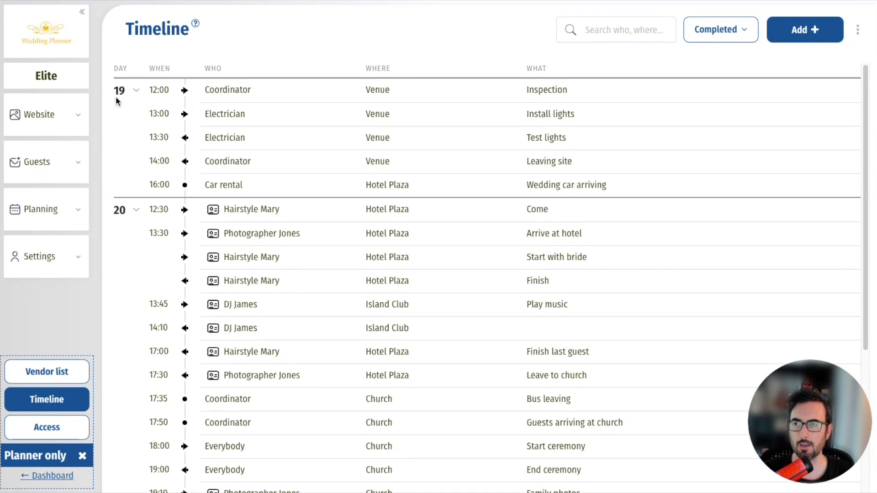
- Save day 19's timeline entries as a reusable template from the options menu
scroll(156, 366, down, 5)
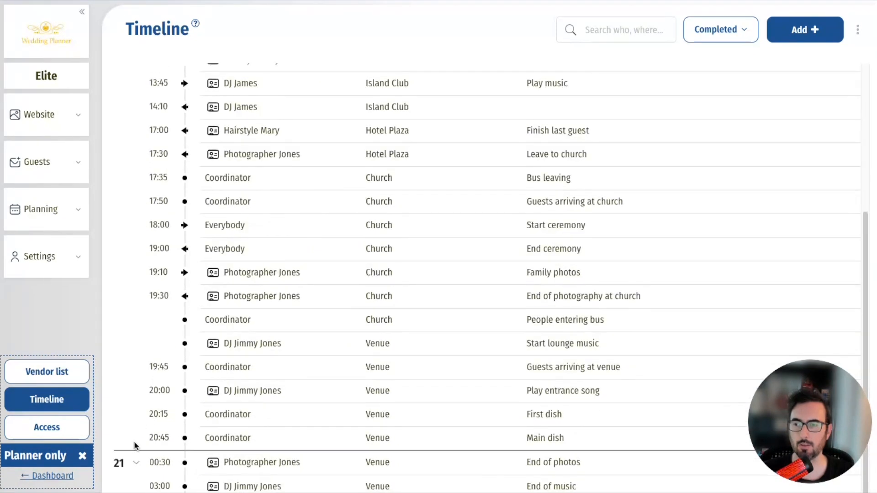
scroll(137, 439, up, 5)
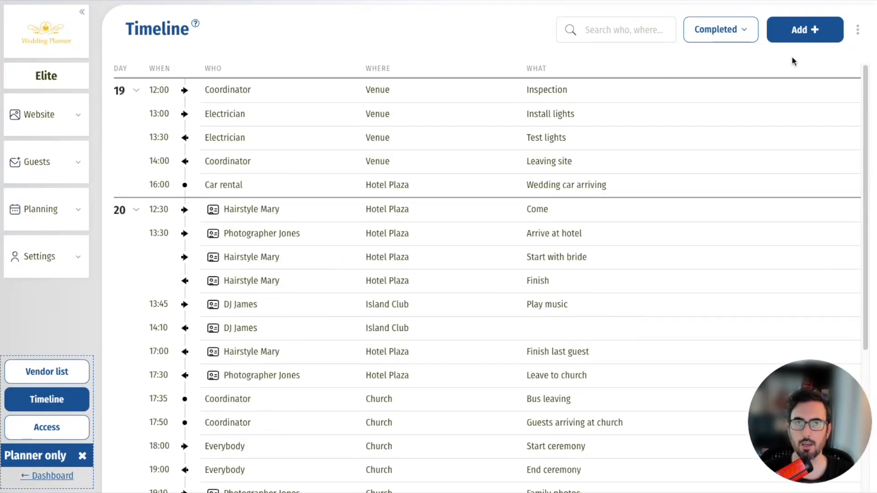
click(857, 30)
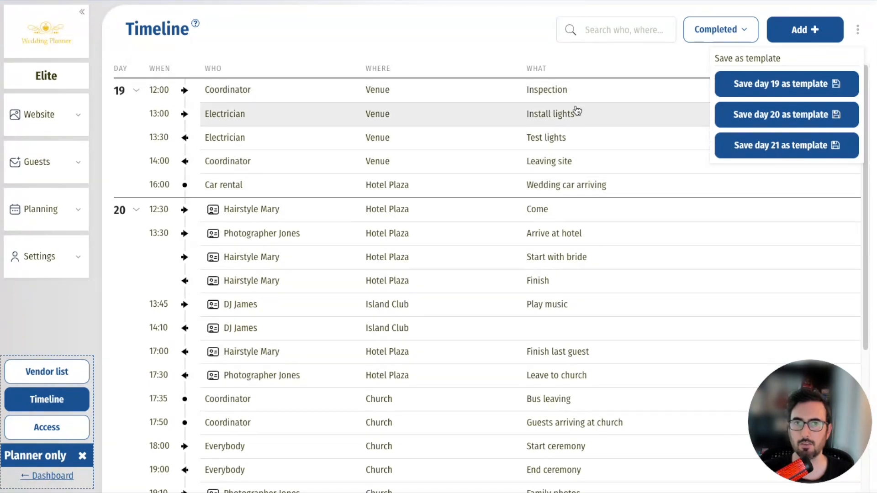
click(769, 84)
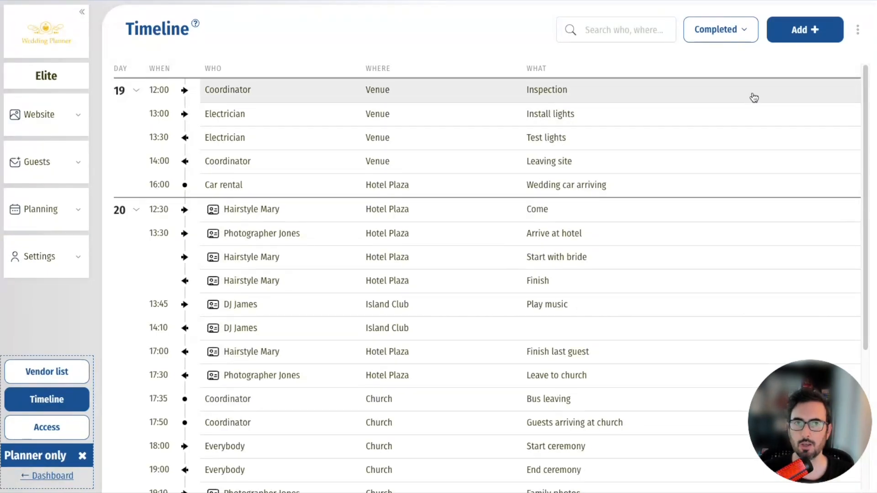
click(858, 30)
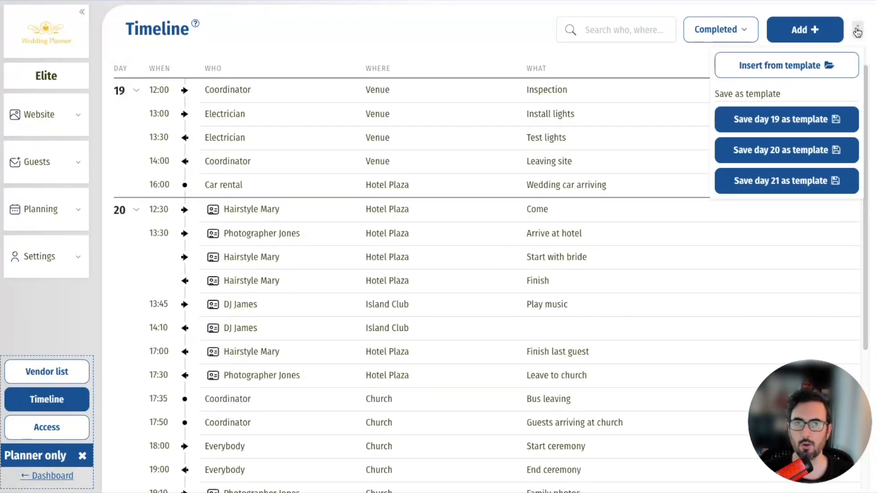
- Preview the day-19 template, then apply it to 17 September 2025
click(785, 68)
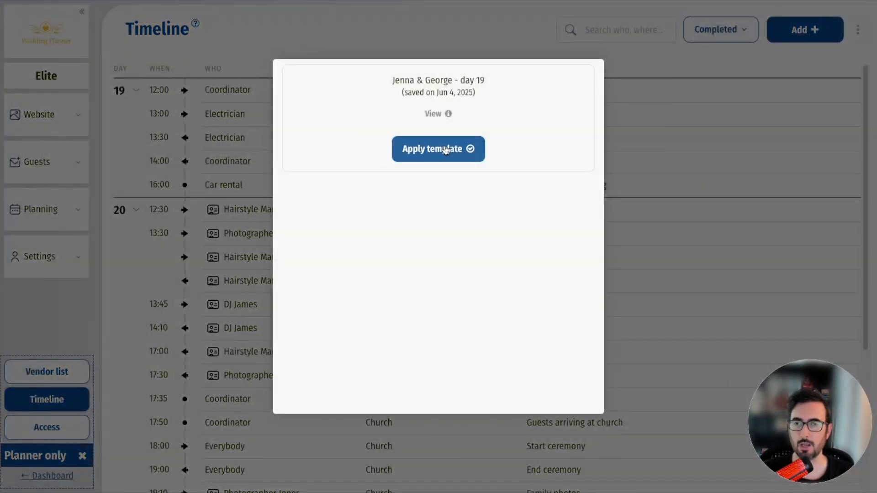
click(443, 114)
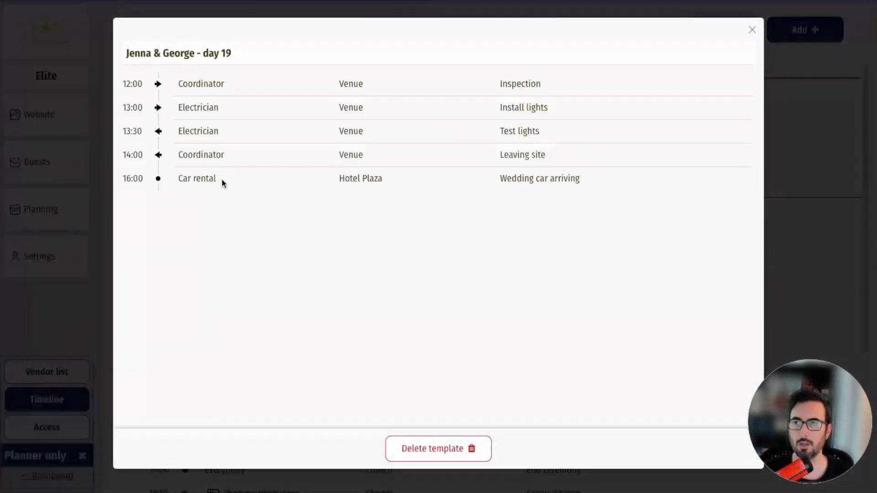
click(749, 35)
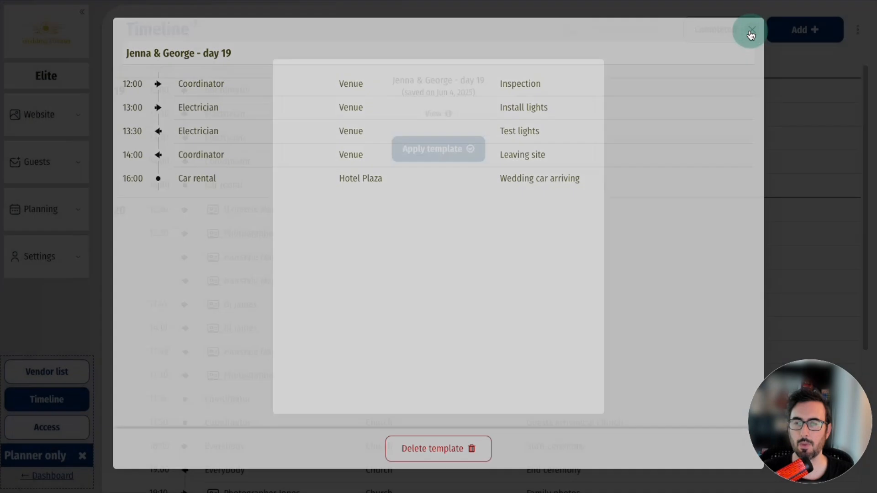
click(438, 150)
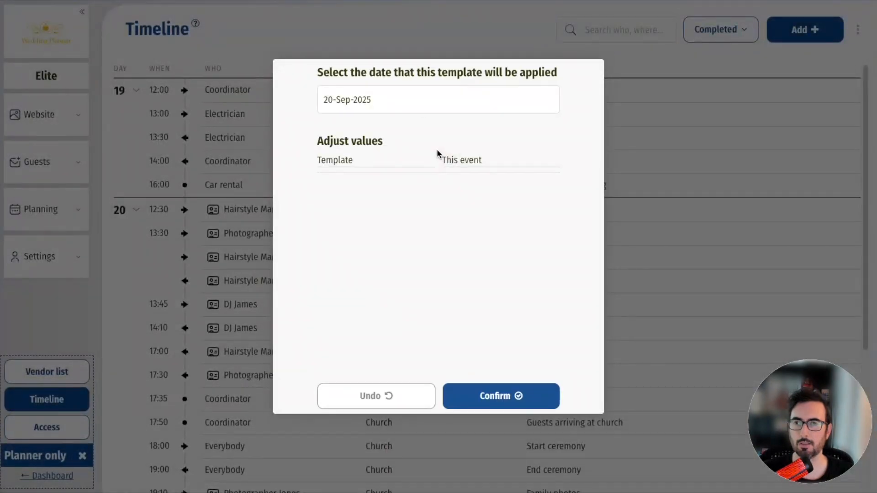
click(331, 104)
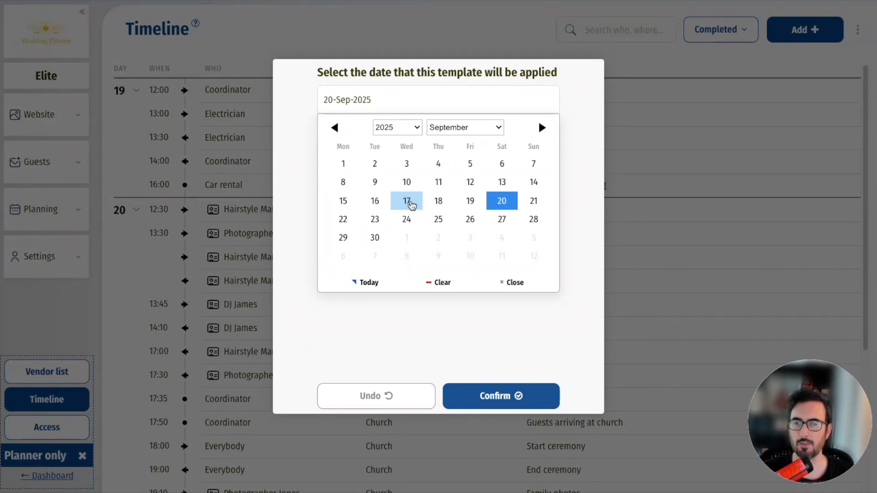
click(406, 201)
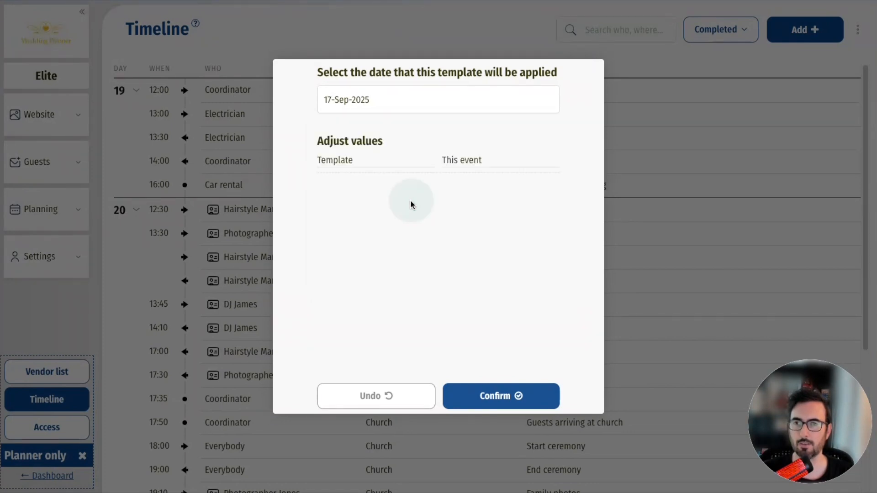
click(490, 397)
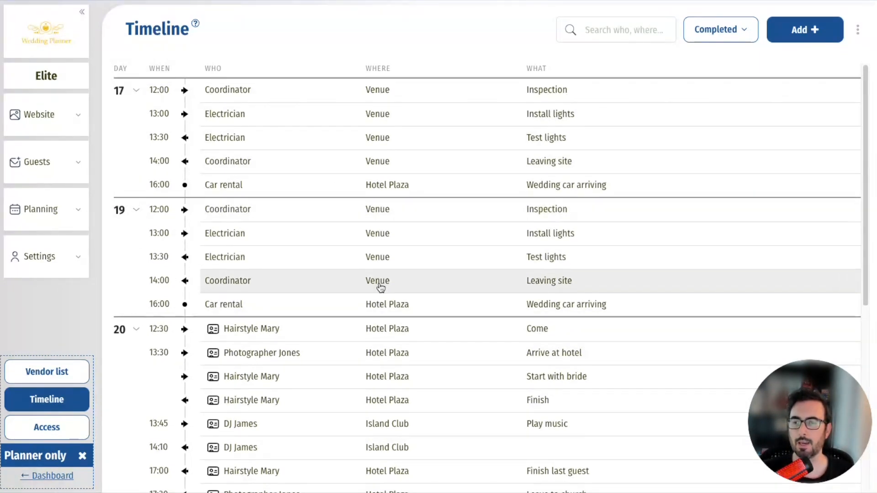
- Scroll through the timeline to review the copied day 17 block and day 20 rows
scroll(371, 320, down, 2)
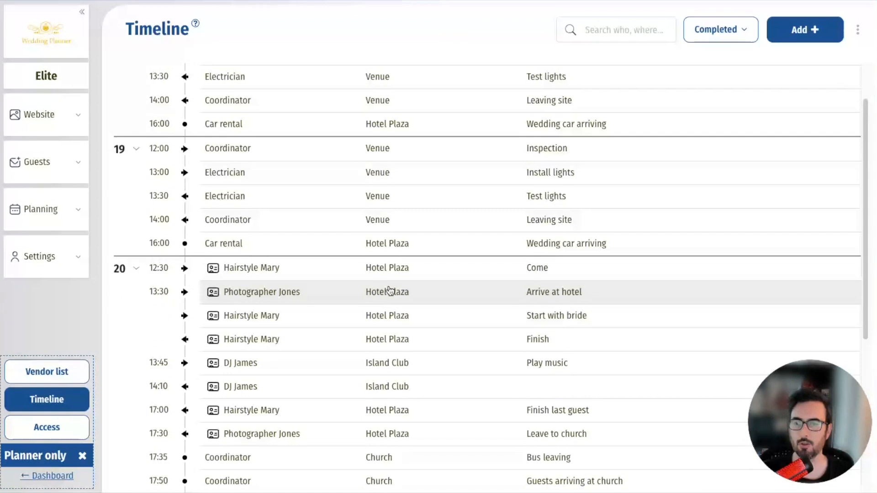
scroll(402, 287, down, 1)
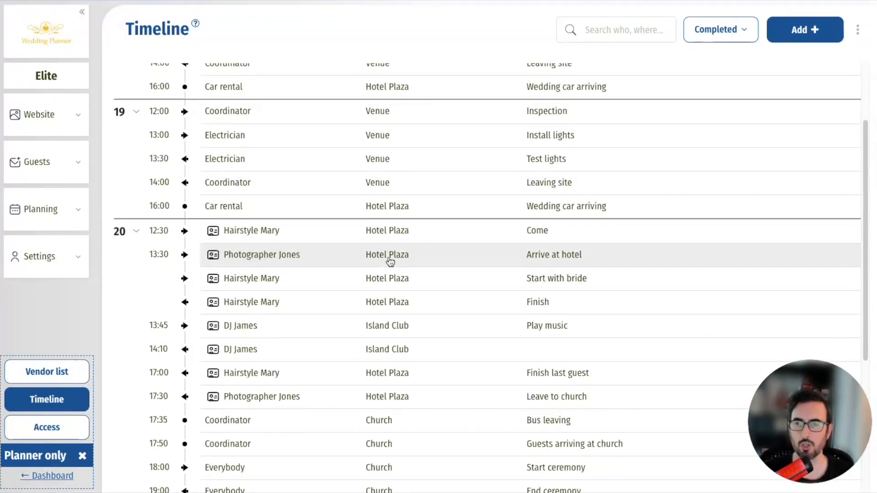
scroll(372, 236, down, 4)
scroll(376, 206, up, 1)
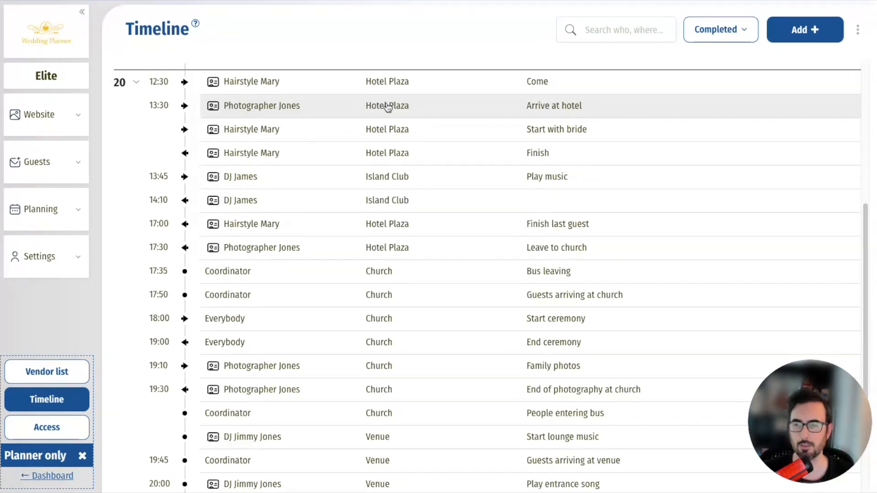
scroll(388, 103, up, 1)
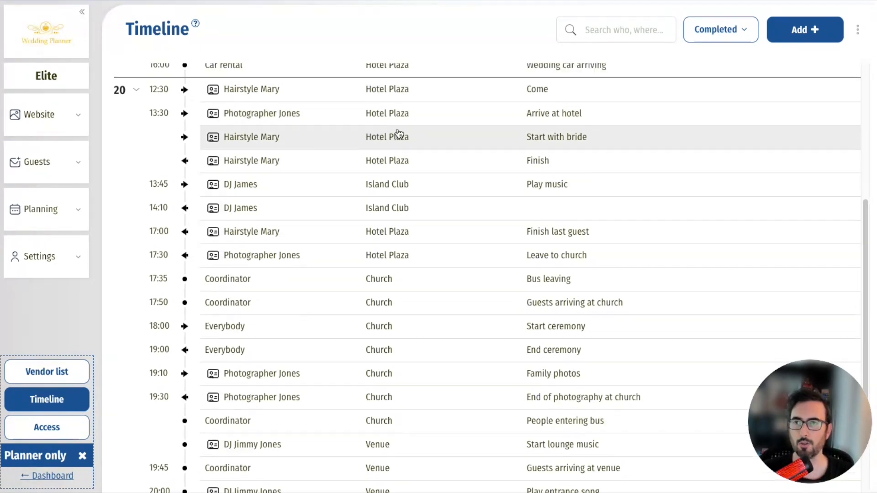
- Replace the 12:30 Hairstyle Mary location with a placeholder and Photographer Jones's Hotel Plaza with $hotel
click(387, 97)
click(448, 114)
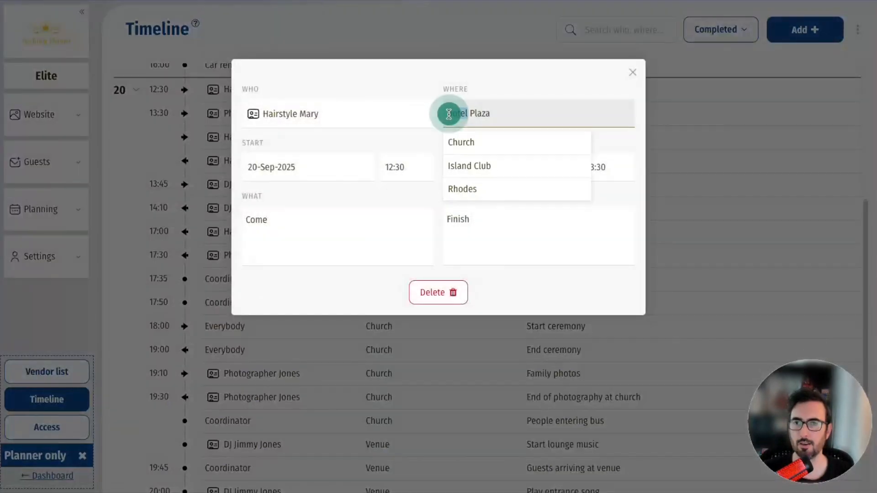
text(S)
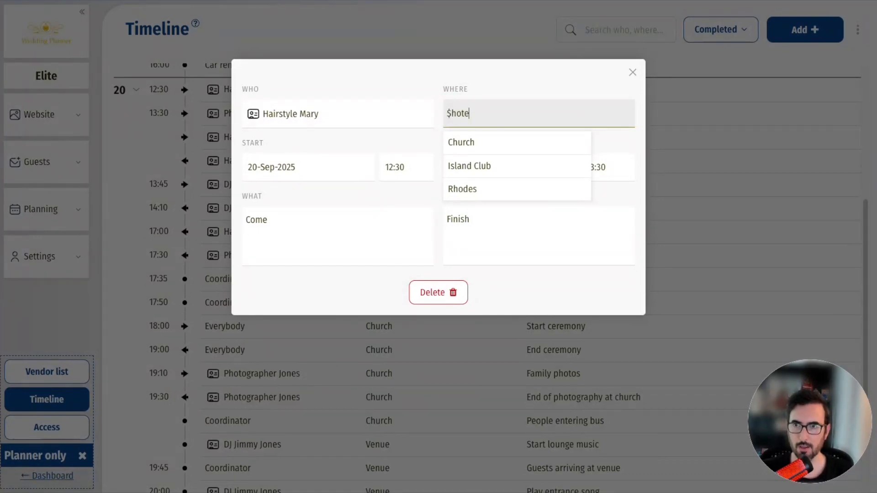
click(489, 83)
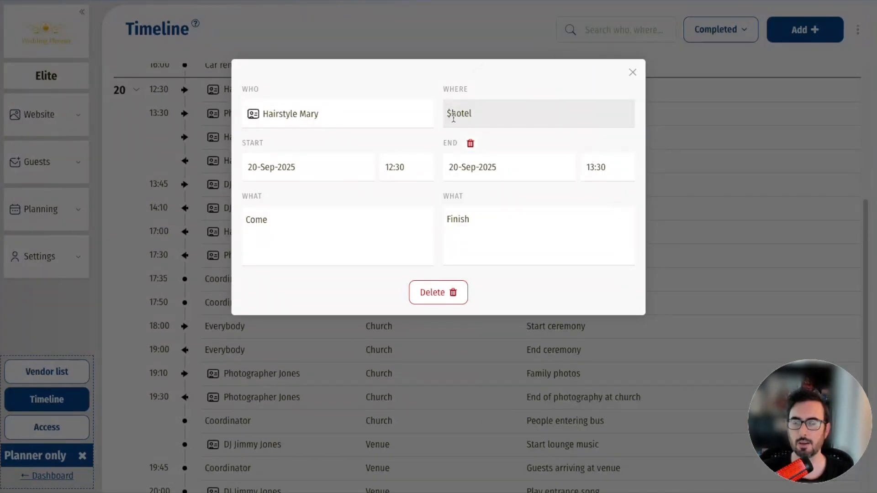
click(633, 72)
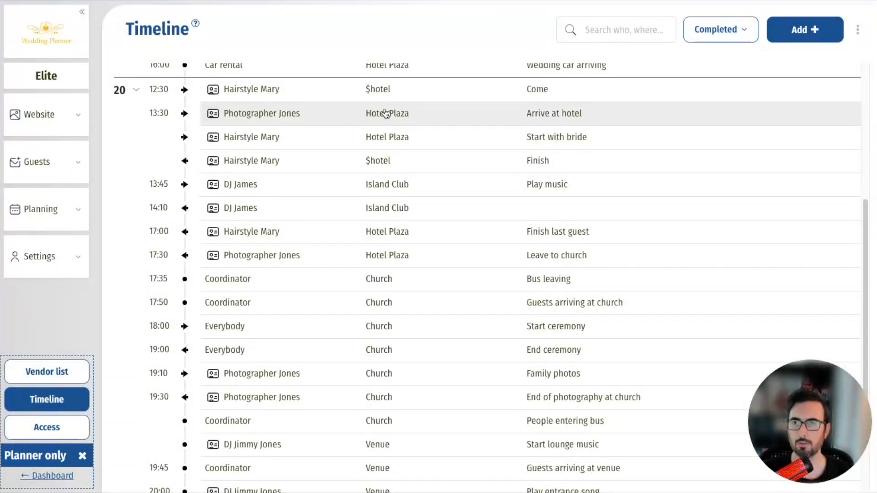
click(386, 114)
click(460, 113)
triple_click(460, 114)
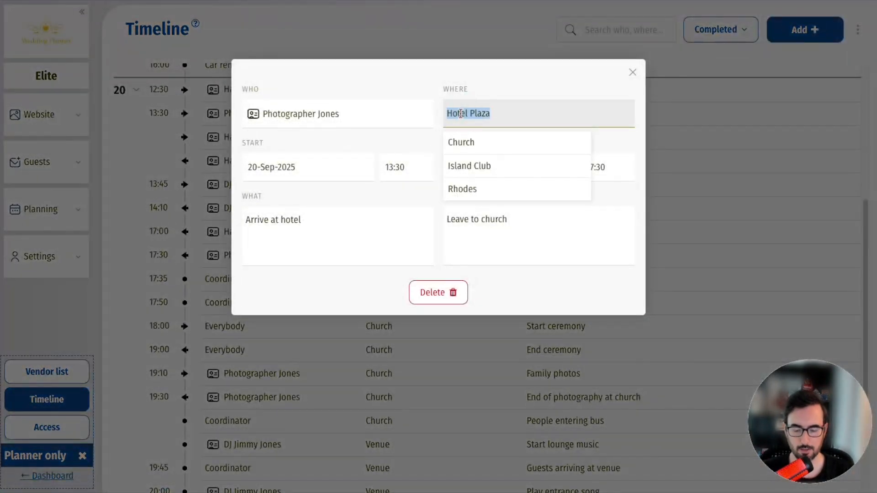
text($hot)
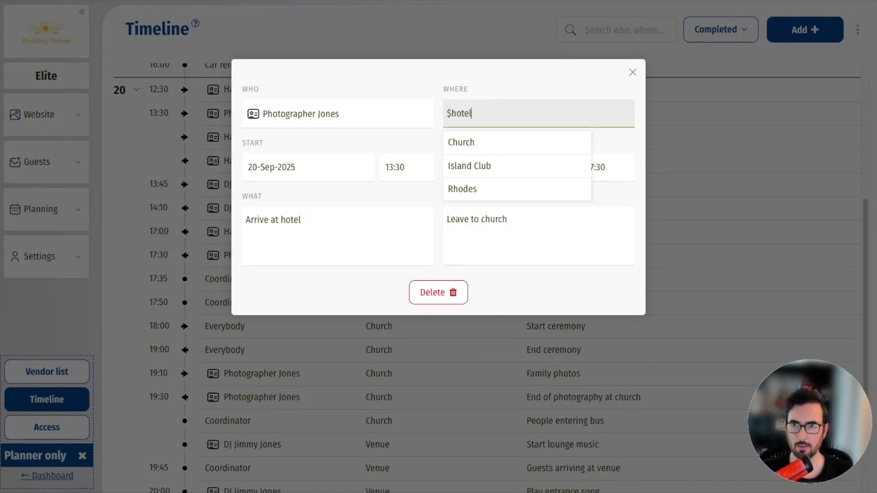
text(el)
click(497, 90)
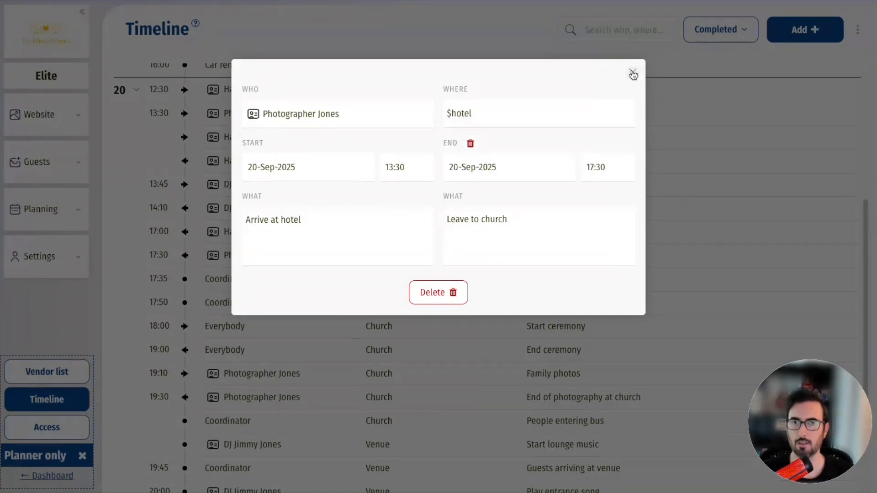
click(632, 72)
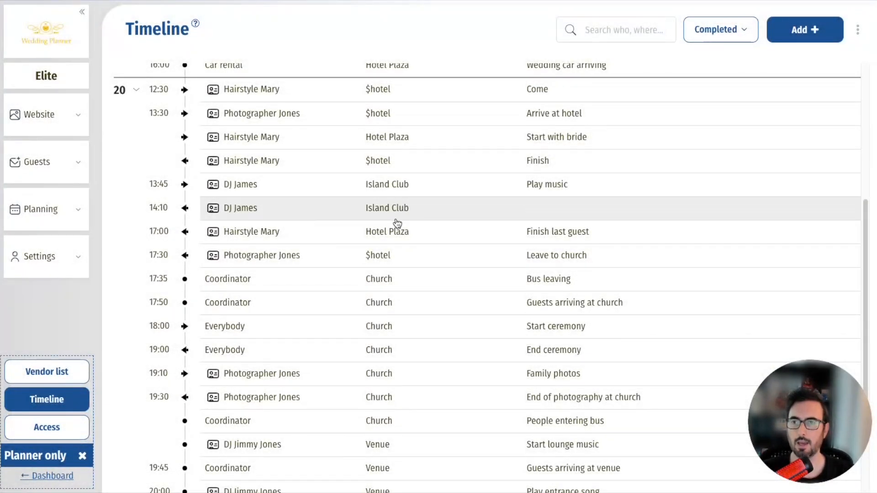
- Replace the Start with bride location with a placeholder and set the 13:45 DJ James location to $bar
click(343, 135)
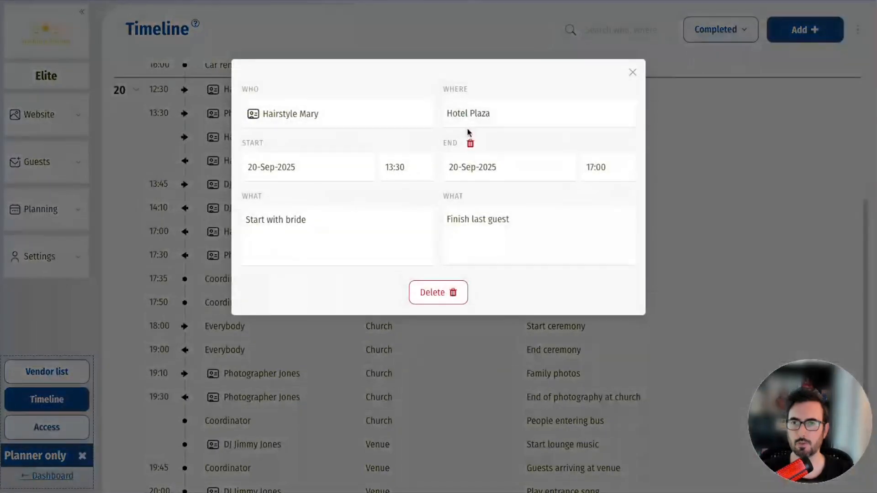
click(470, 119)
text(S)
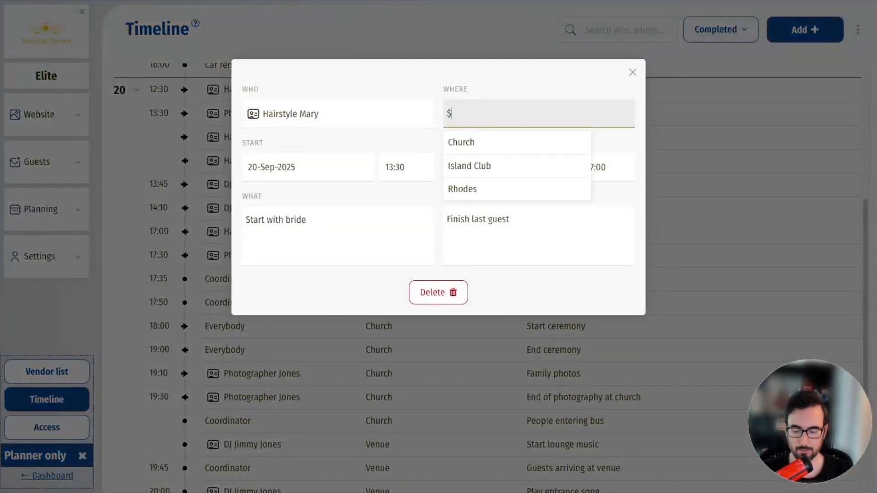
click(516, 82)
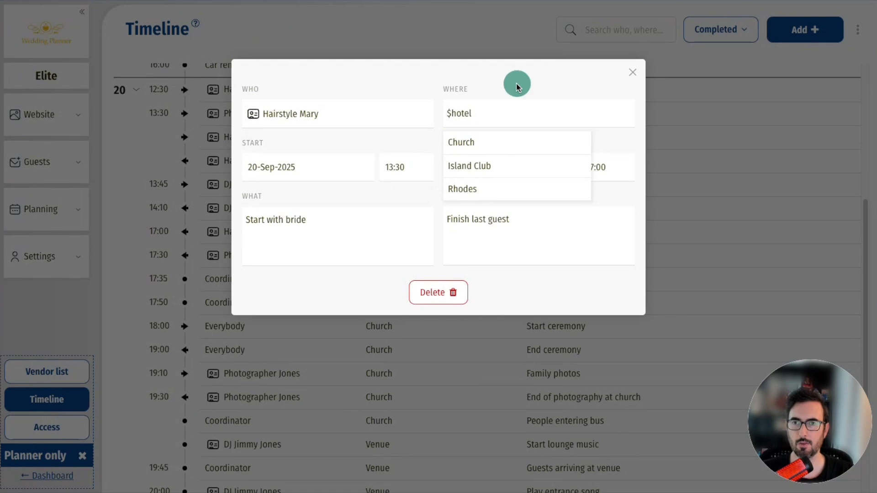
click(632, 71)
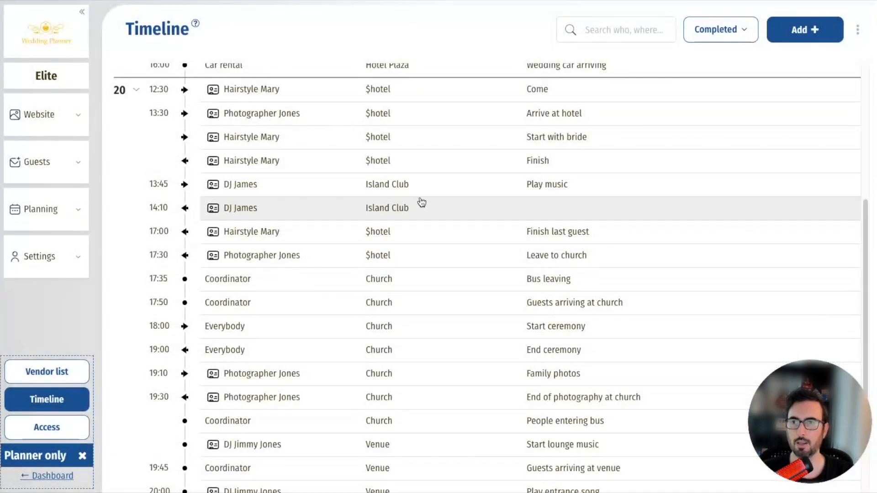
click(378, 184)
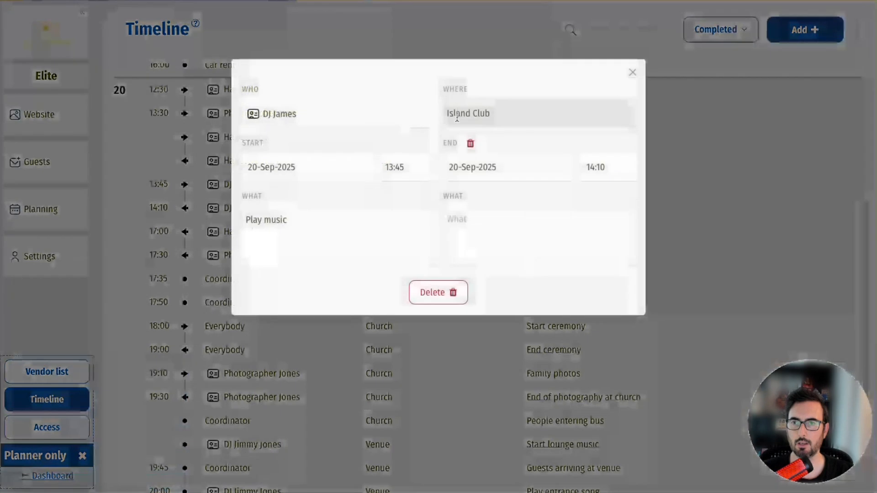
click(457, 117)
text($bar)
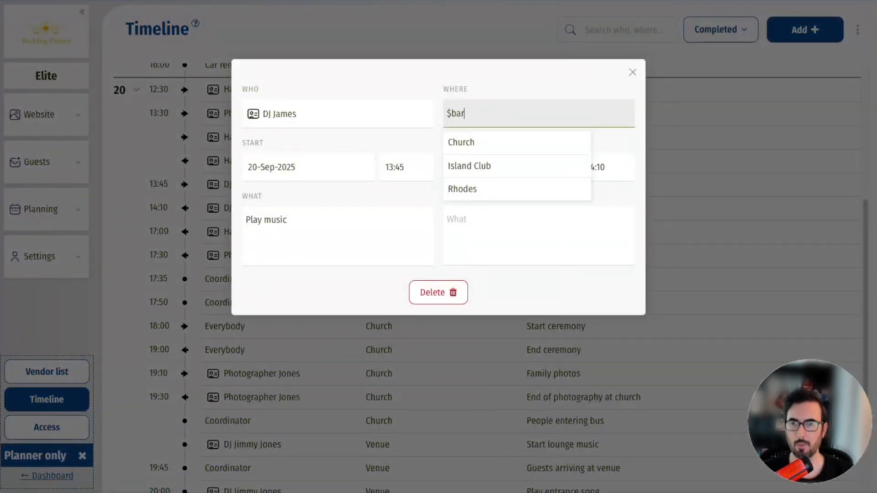
click(525, 77)
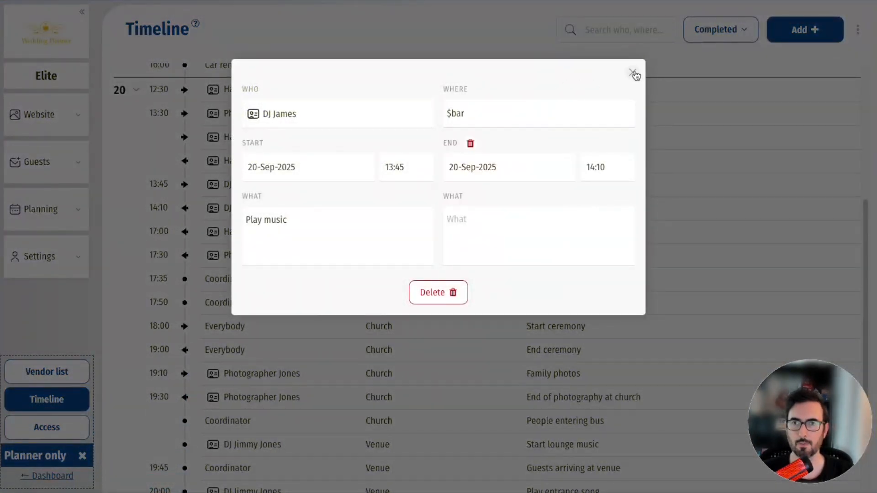
click(632, 72)
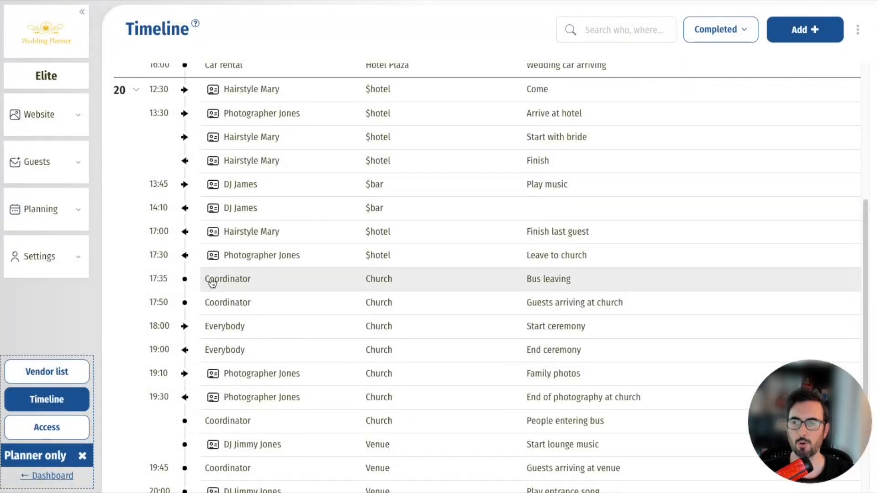
- Change the 17:35 Bus leaving entry's person from Coordinator to $support
click(225, 280)
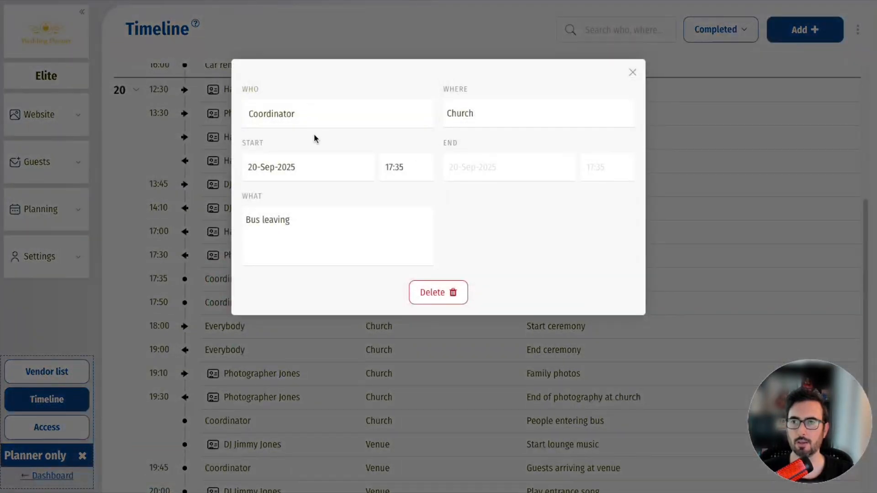
click(270, 120)
text(S)
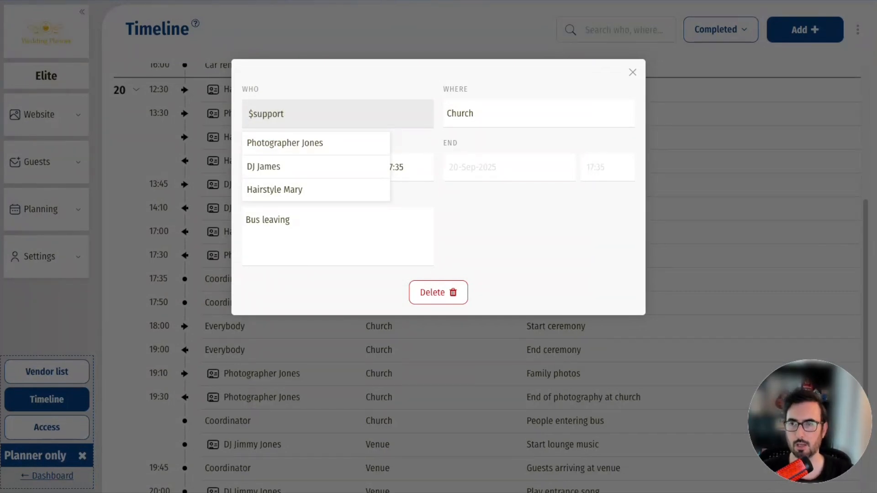
text(support)
click(300, 80)
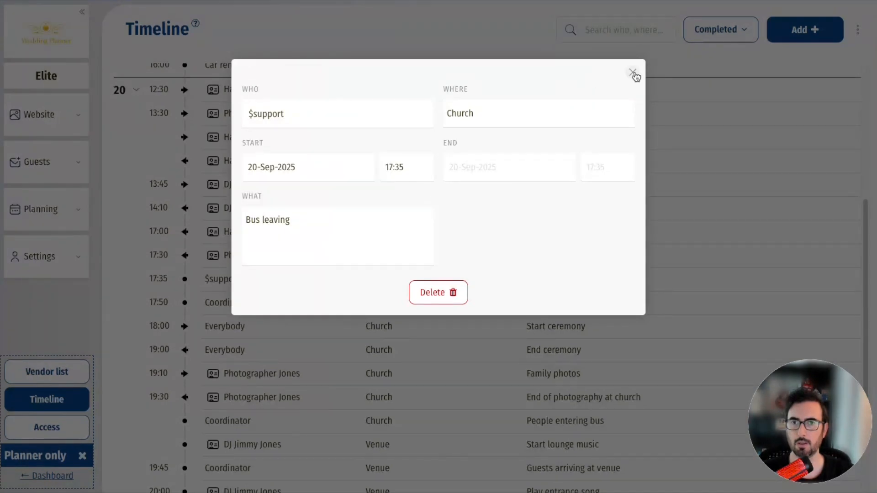
click(632, 73)
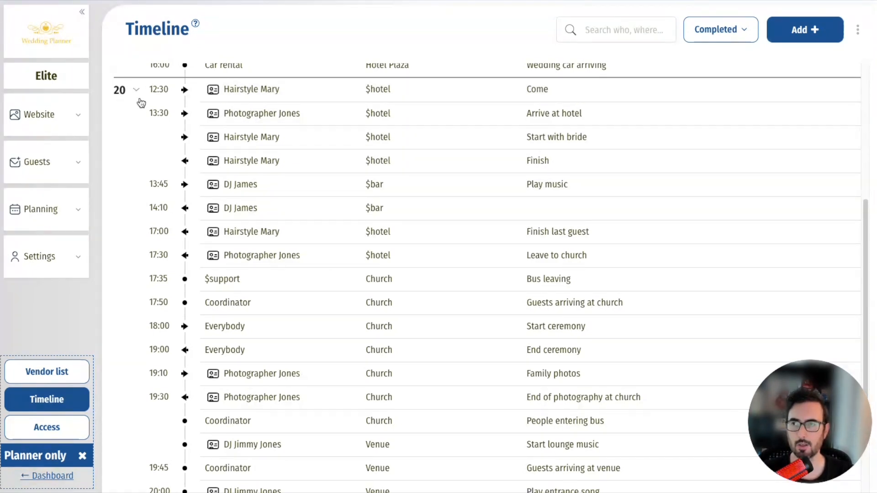
- Save day 20 as a template and rename it 'Basic template' on the Templates page
click(857, 29)
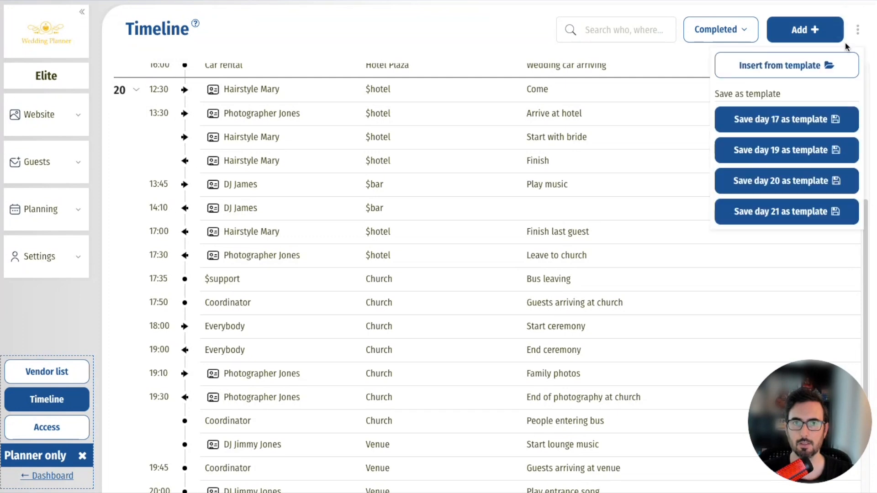
click(786, 181)
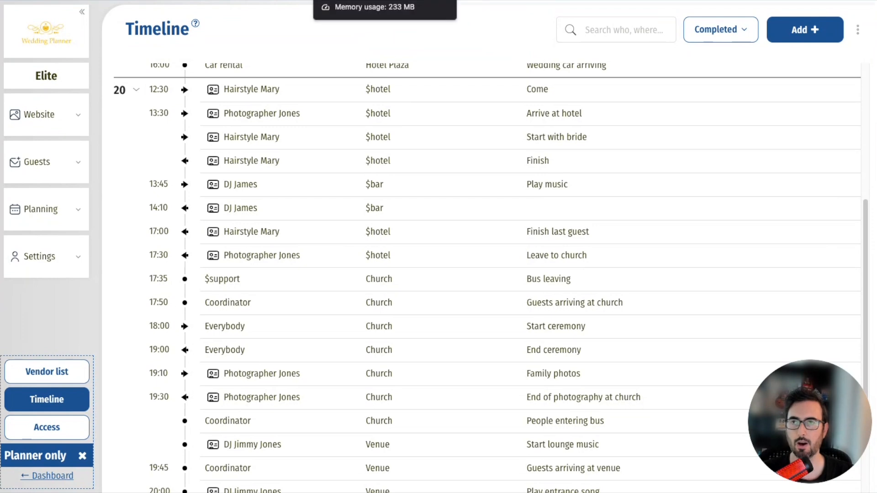
click(384, 1)
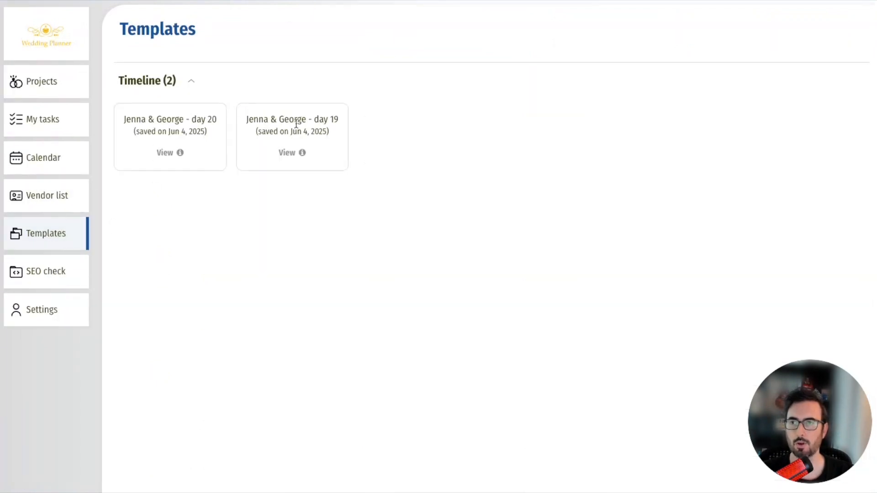
click(171, 153)
click(233, 61)
drag(234, 61, 124, 58)
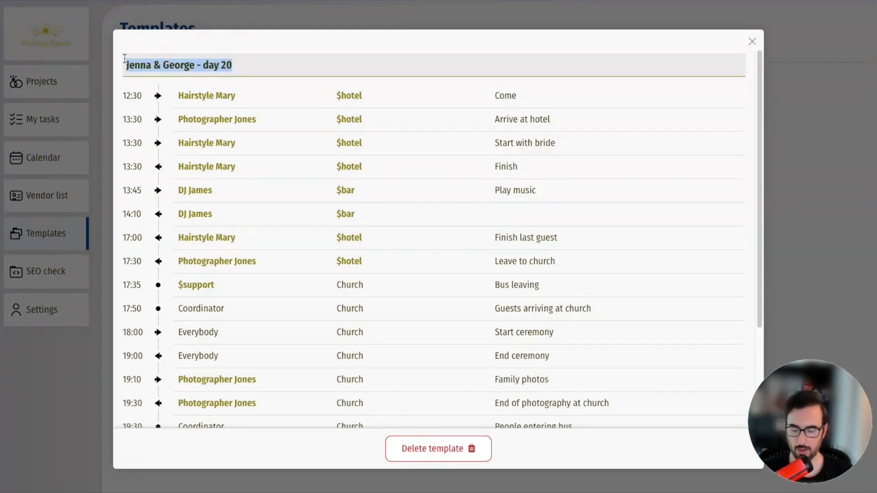
text(Basic template)
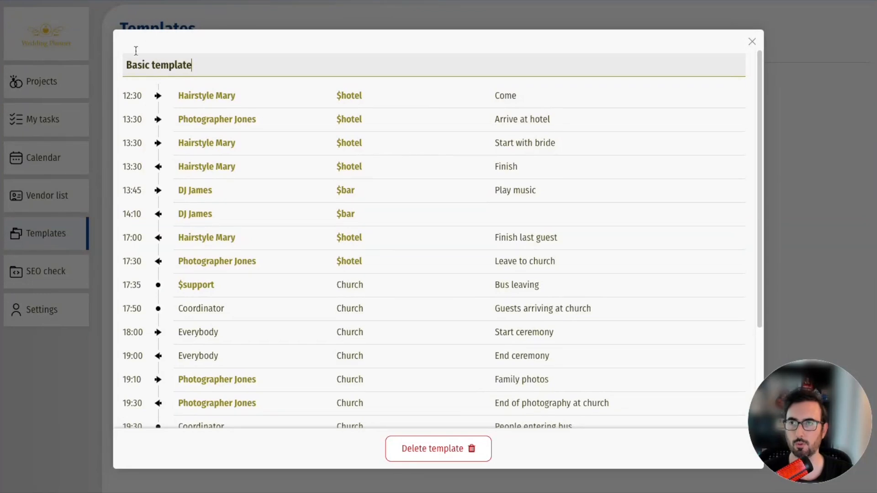
click(752, 42)
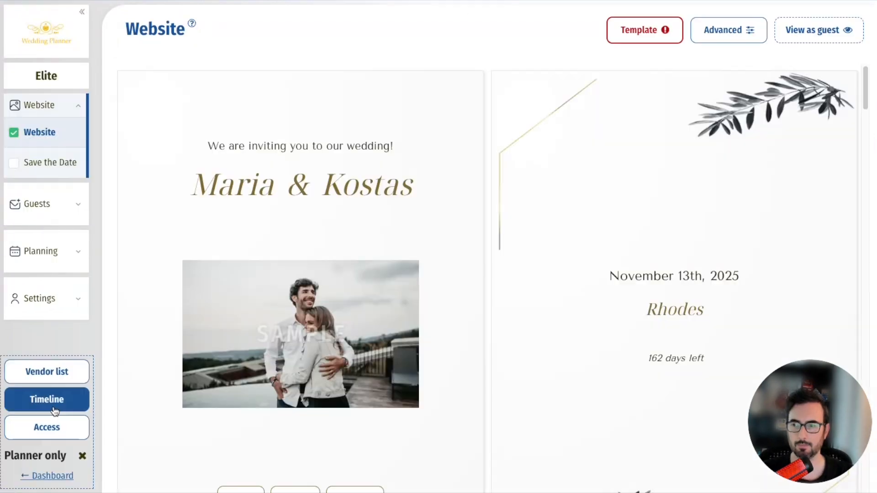
- On the empty timeline, preview the Basic template and start applying it for 13-Nov-2025
click(51, 401)
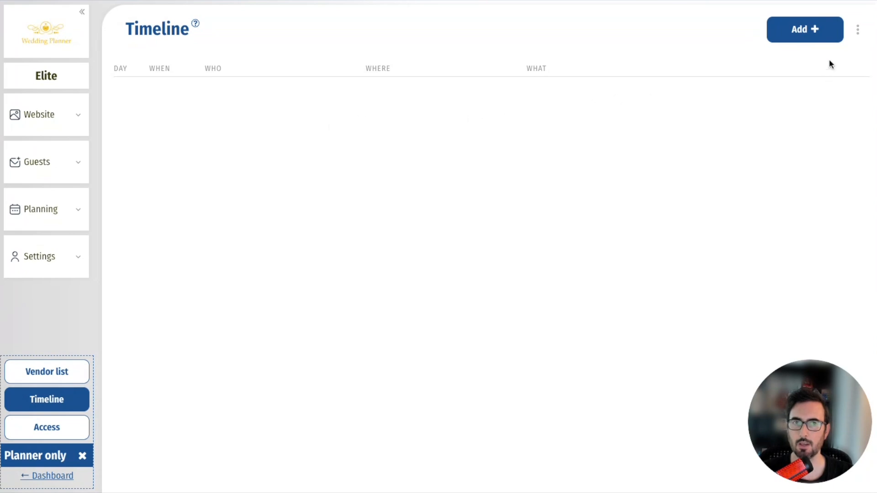
click(857, 30)
click(807, 65)
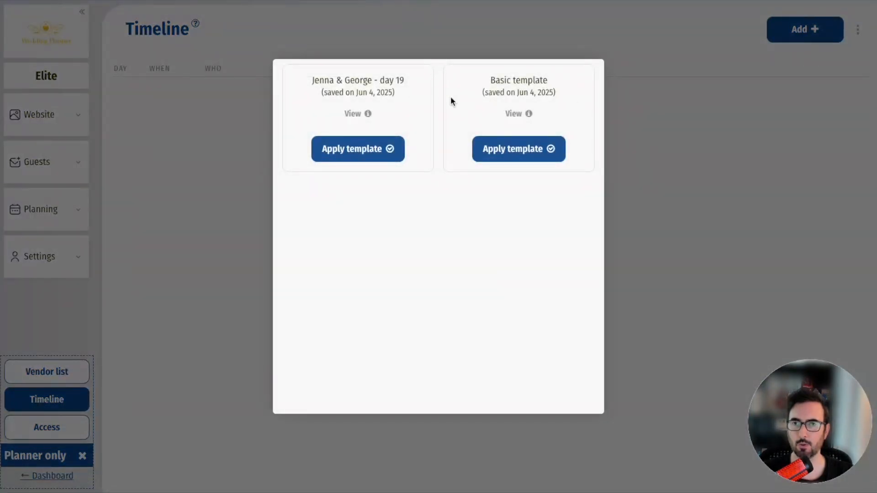
click(517, 114)
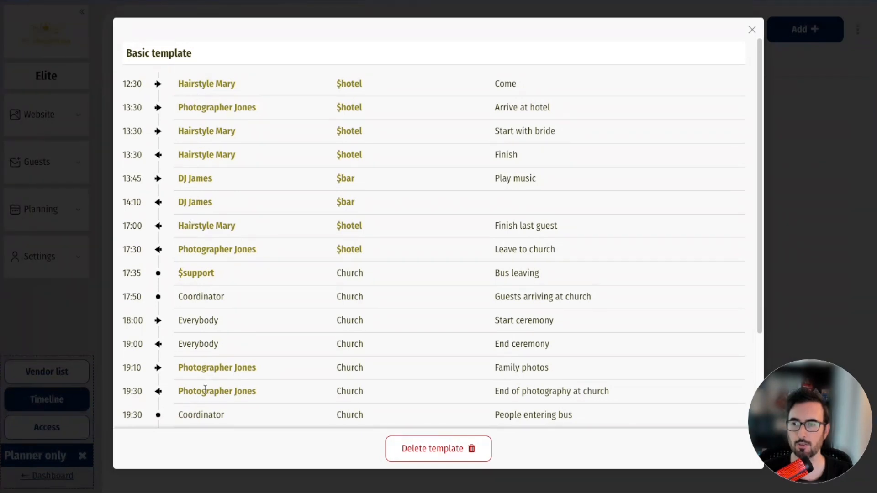
click(749, 31)
click(502, 148)
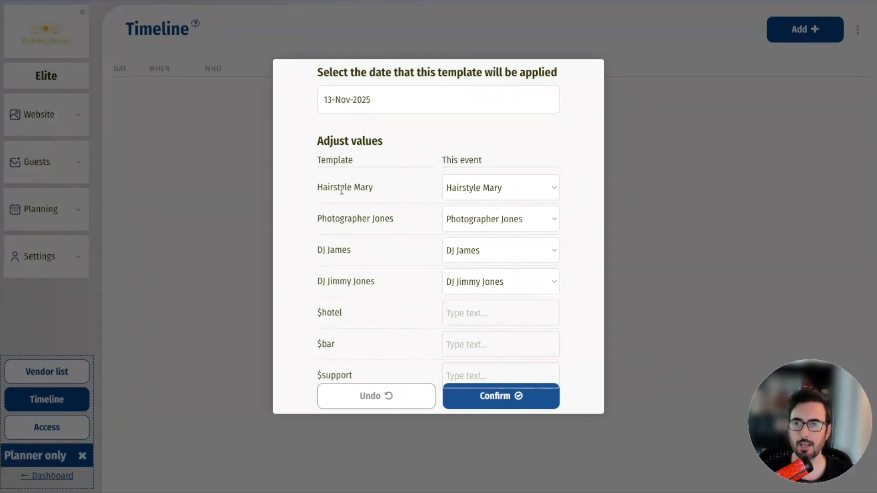
- Map the template vendor Hairstyle Mary to Hair Nikol and DJ James to The Athens DJane
click(461, 187)
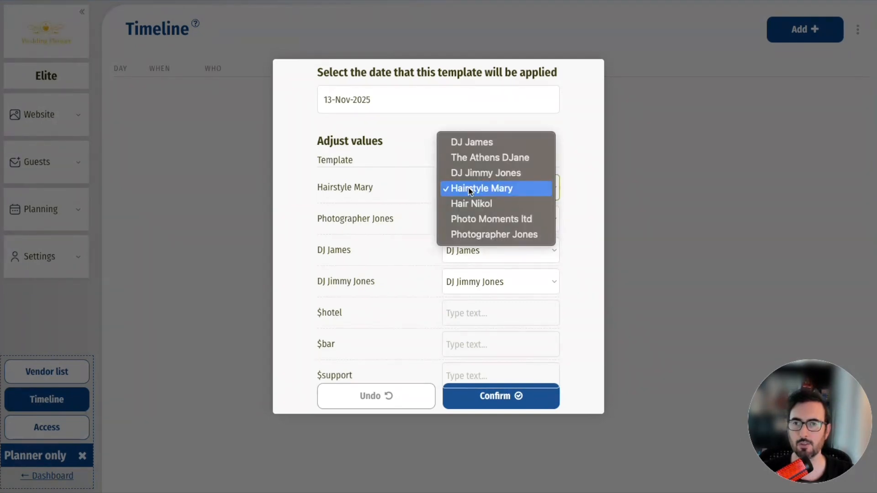
click(478, 202)
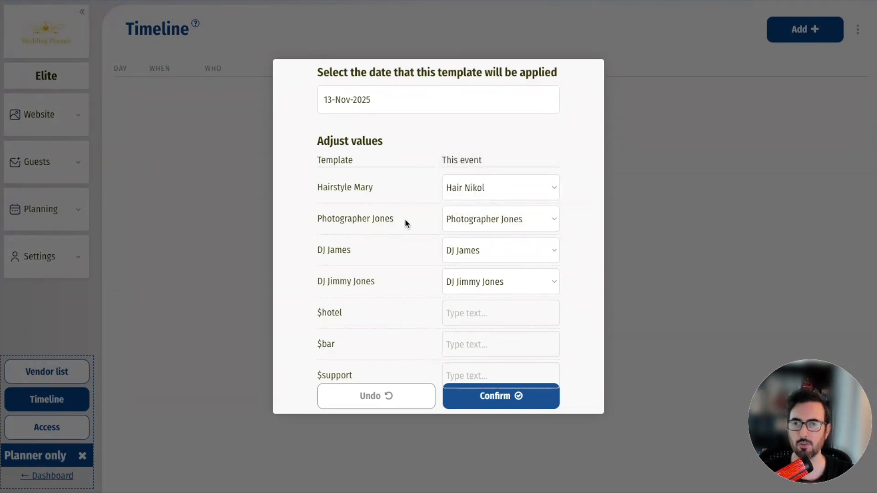
click(486, 243)
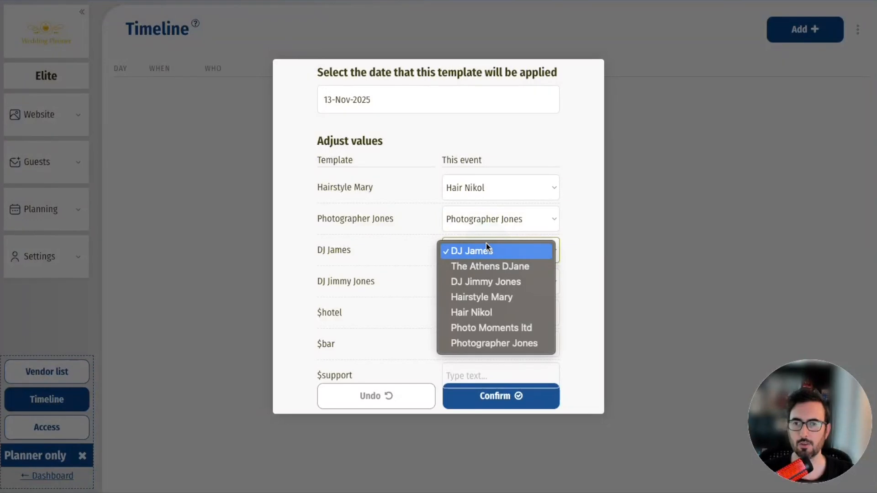
click(486, 267)
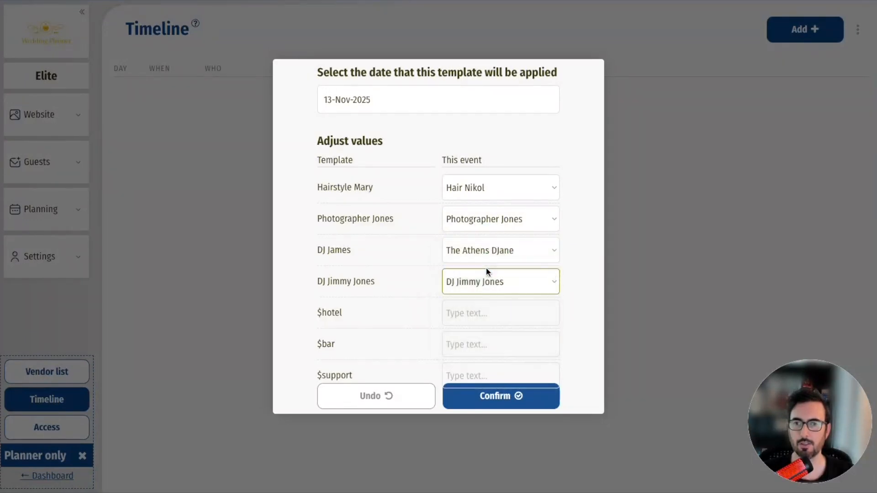
- Fill $hotel with Hotel Island, $bar with Best bar and $support with a person's name, then confirm
click(477, 310)
text(Hotel Island)
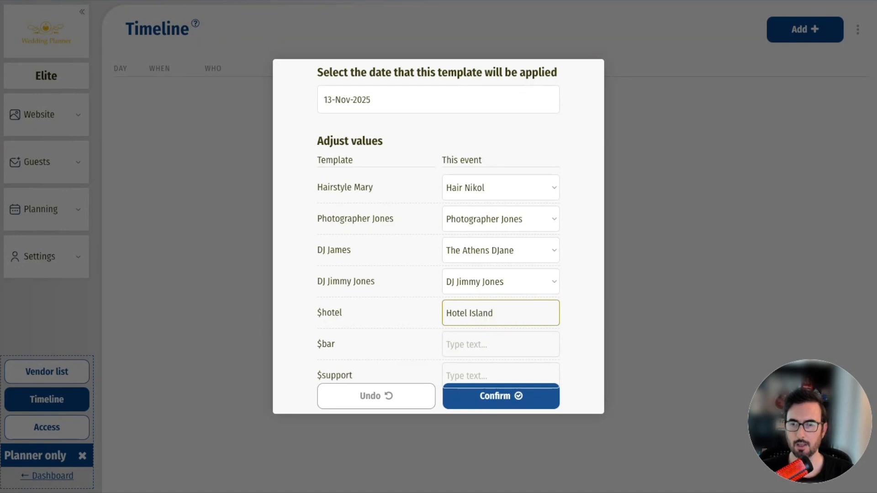
click(479, 338)
text(Best bar)
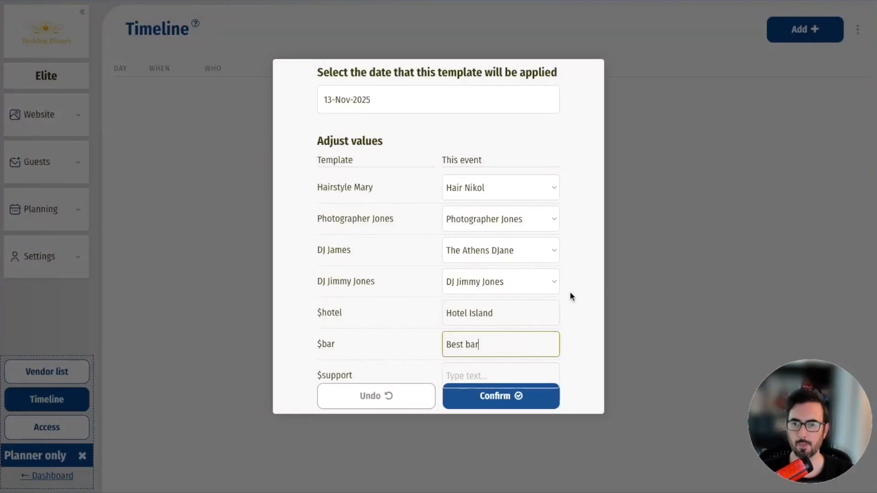
click(469, 371)
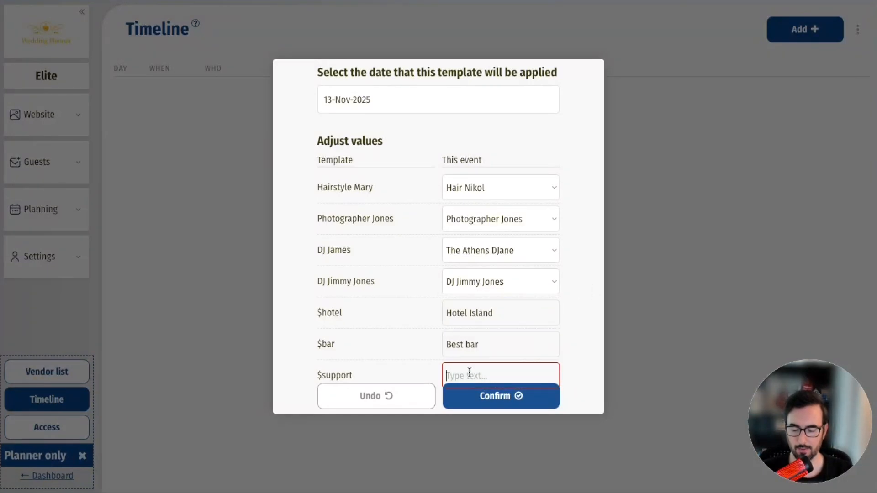
text(John)
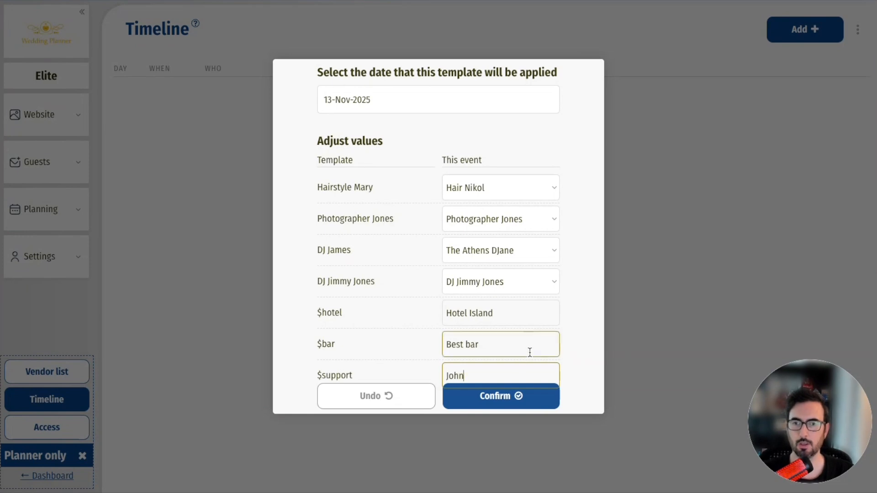
click(502, 400)
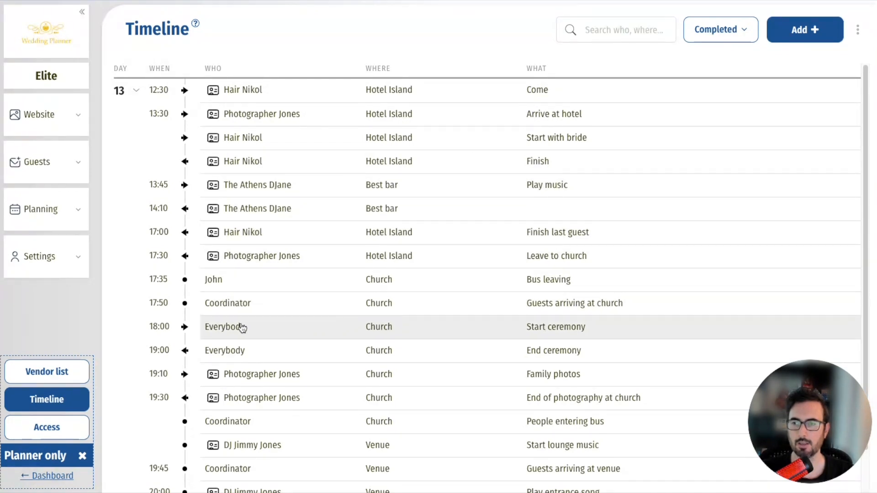
- Scroll the timeline to review the new day 13 entries from 12:30 at Hotel Island onward
scroll(242, 329, down, 1)
scroll(242, 329, up, 1)
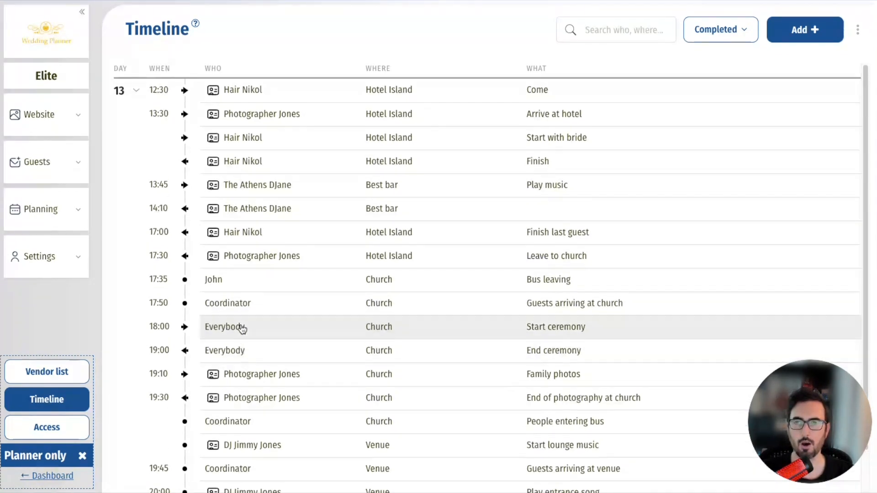